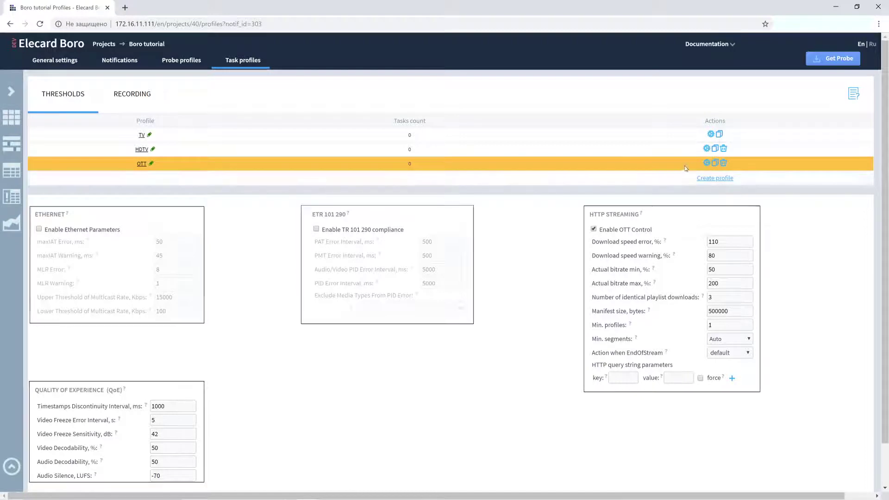
Step: Duplicate the OTT threshold profile and review the copy's download speed and actual bitrate thresholds for HTTP streaming
click(715, 164)
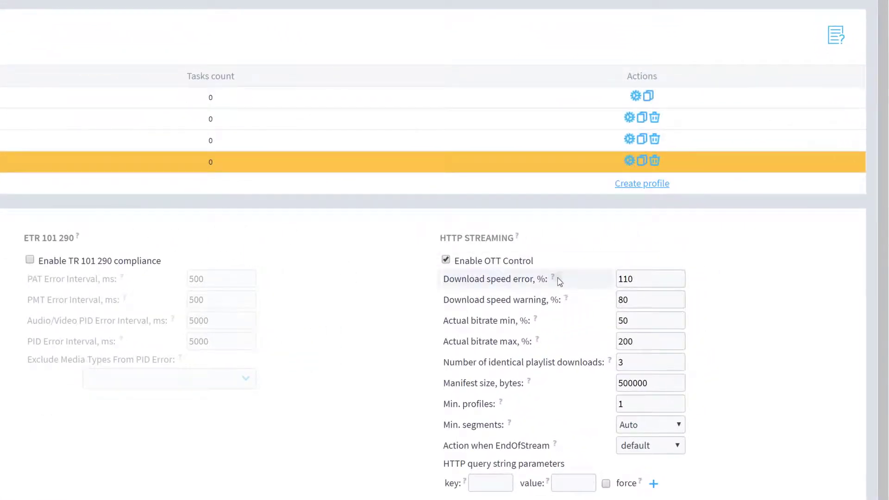
mouse_move(555, 280)
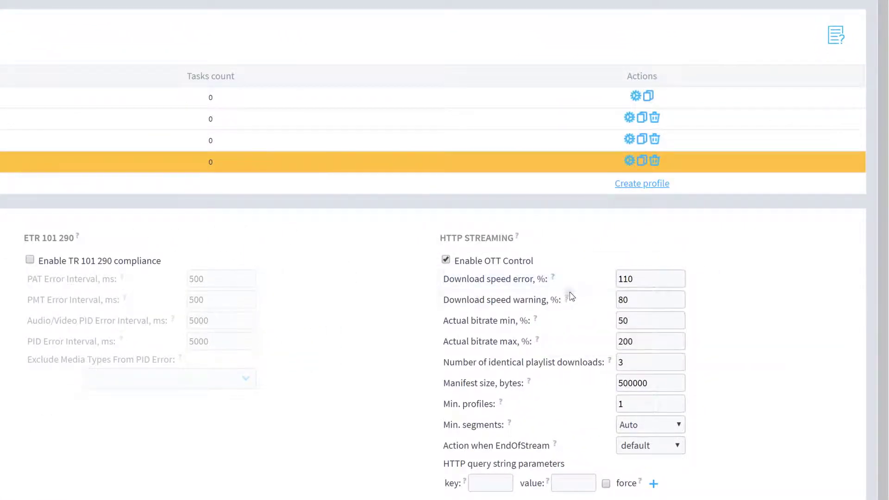
mouse_move(569, 299)
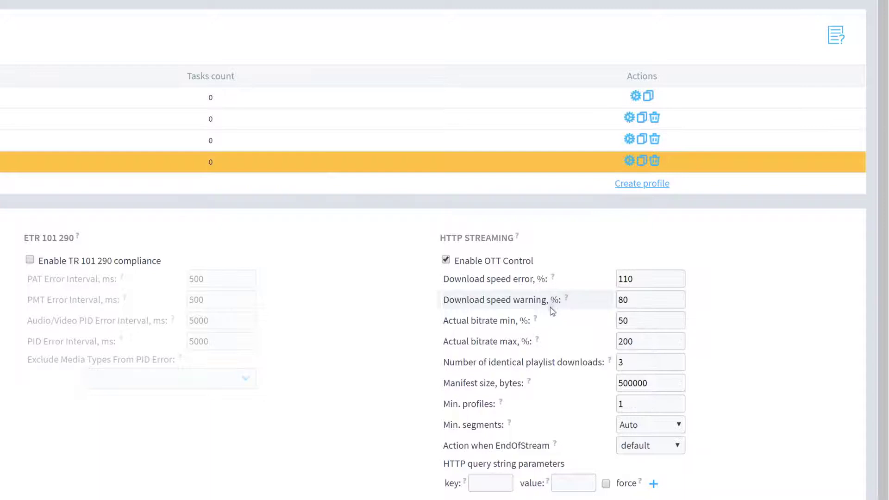
mouse_move(538, 321)
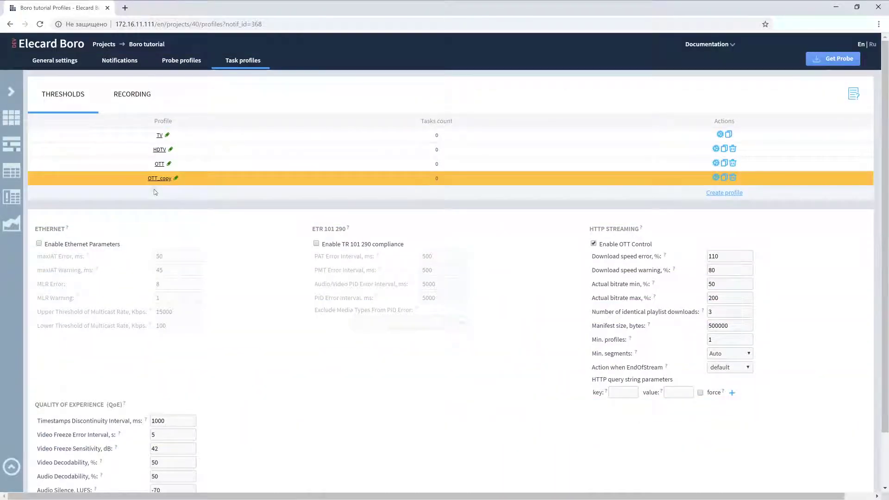
Step: Create a new alarm notification profile and enable its MLR Error and PAT Error alarms
click(122, 67)
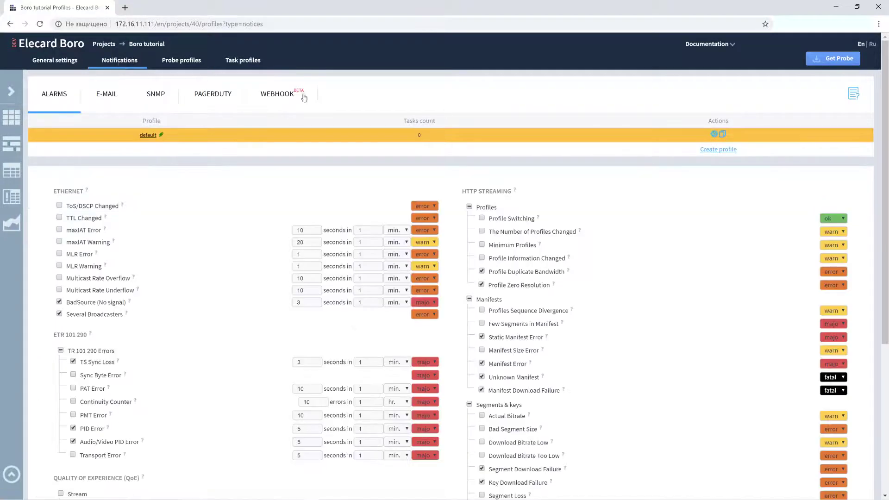
click(709, 149)
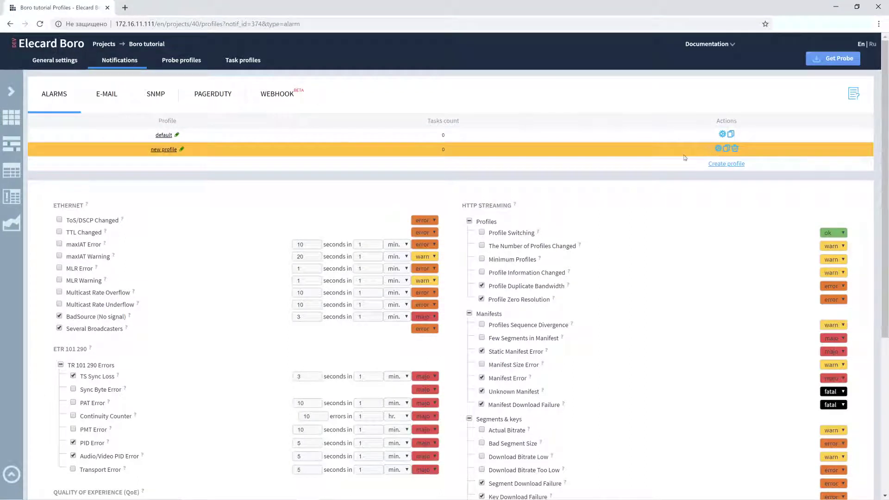
click(59, 270)
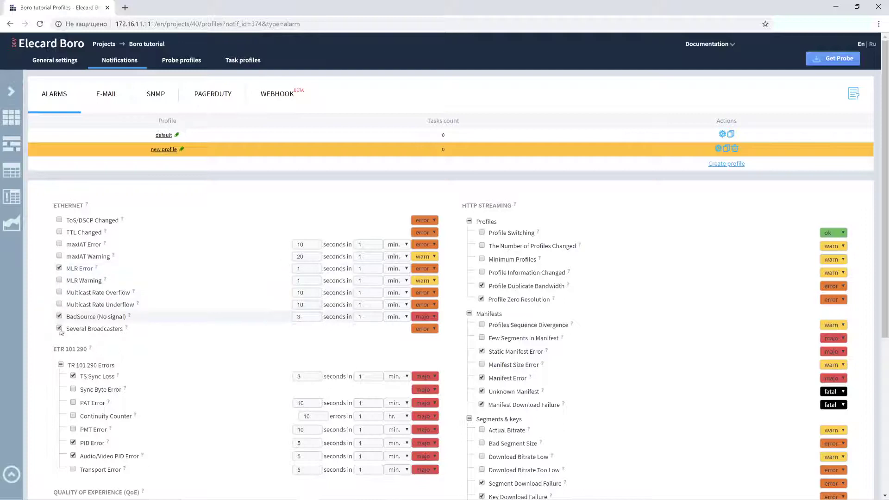
click(74, 403)
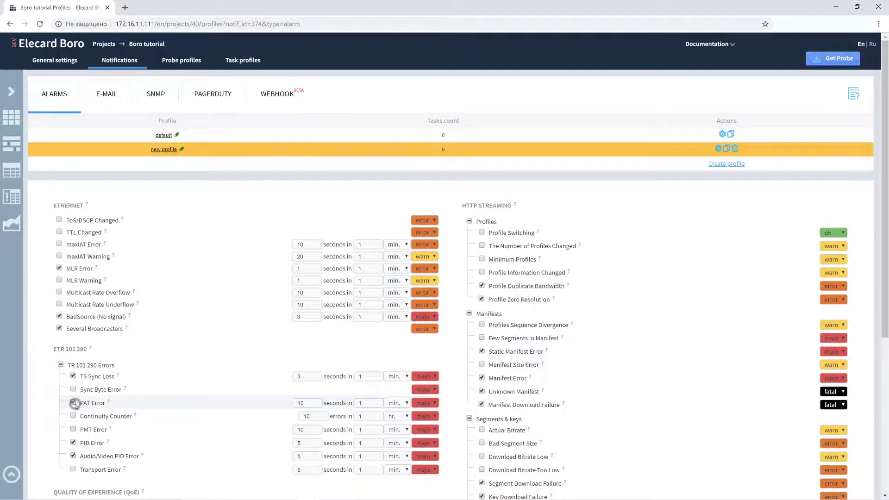
mouse_move(110, 405)
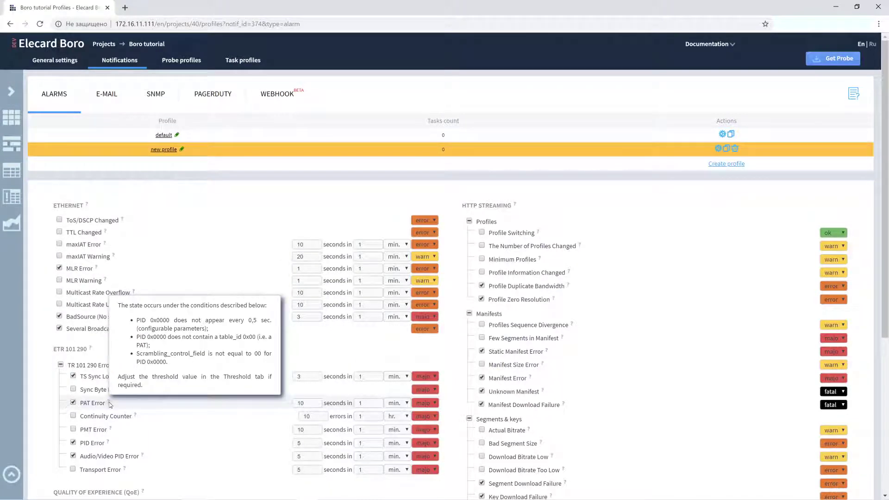
mouse_move(119, 377)
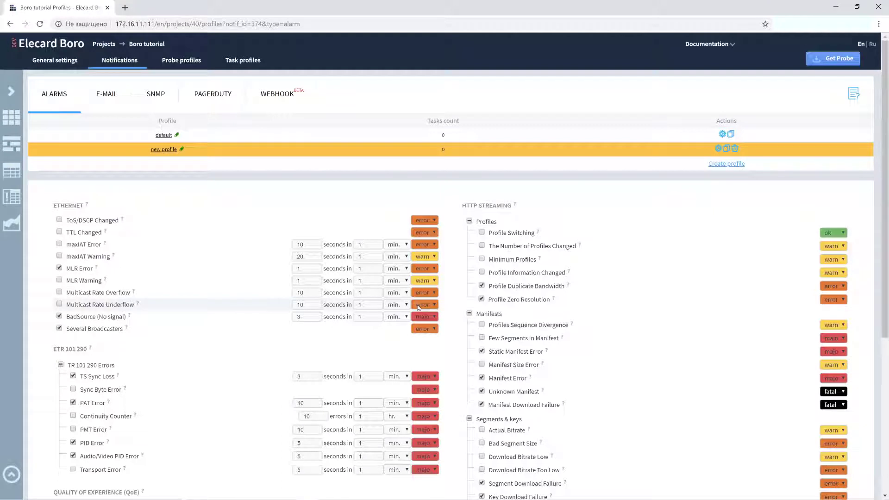
Step: Set the BadSource (No signal) level to fatal, enable Continuity Counter with its period unit in minutes, and save the alarm profile
click(423, 316)
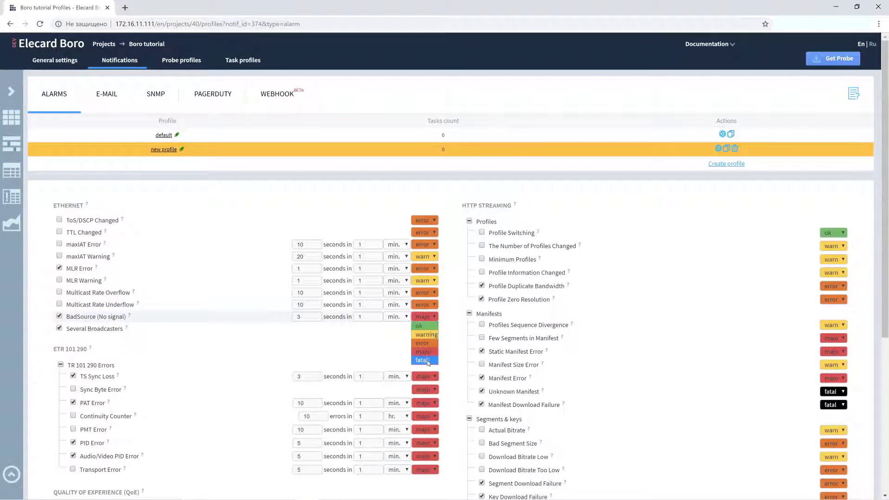
click(423, 361)
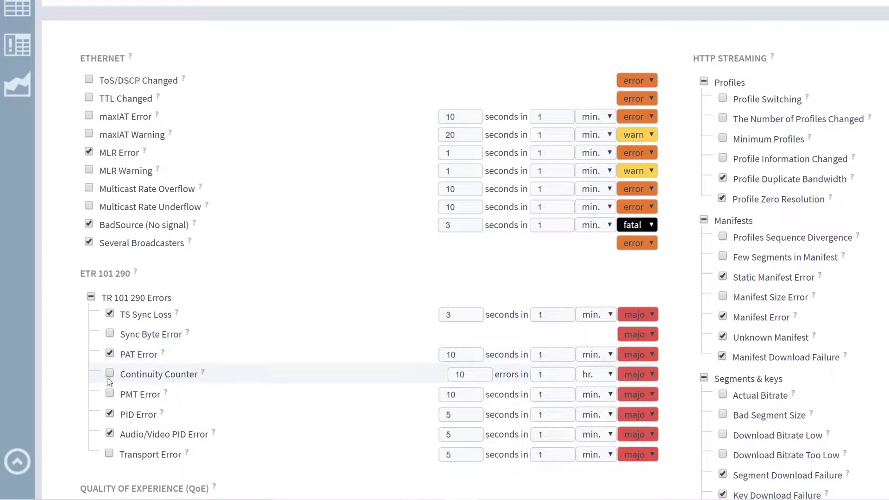
click(109, 374)
click(592, 374)
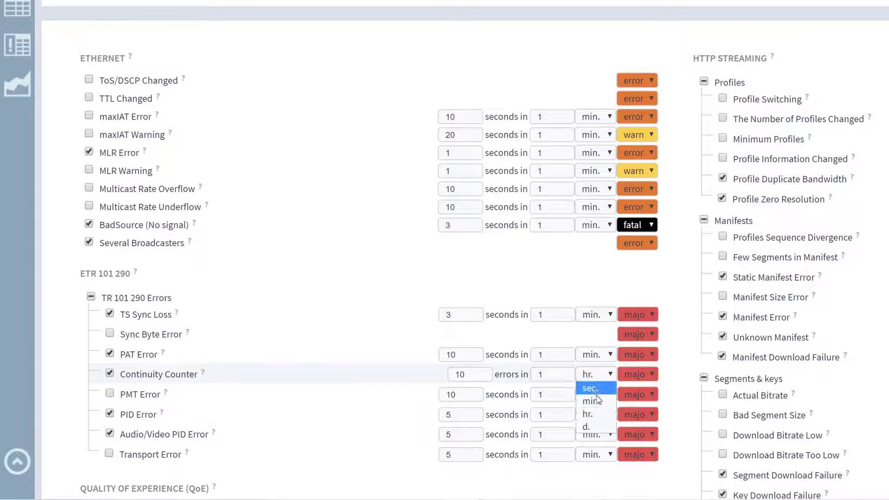
click(597, 399)
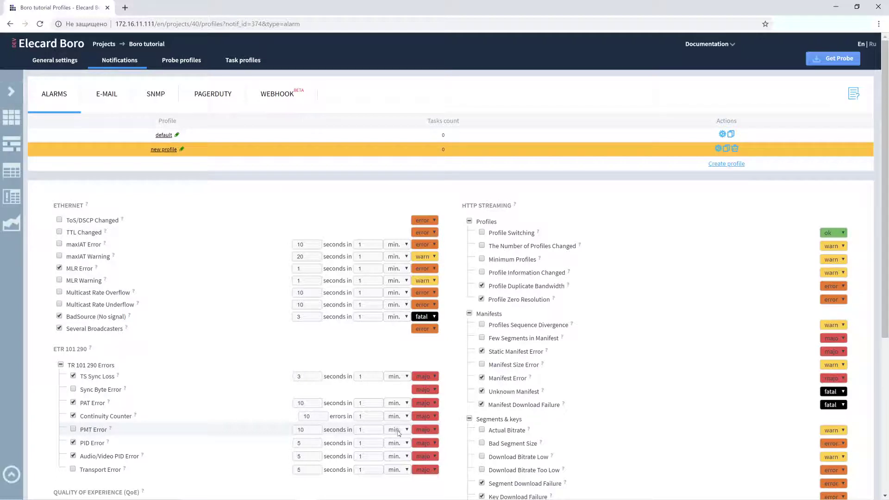
scroll(398, 433, down, 5)
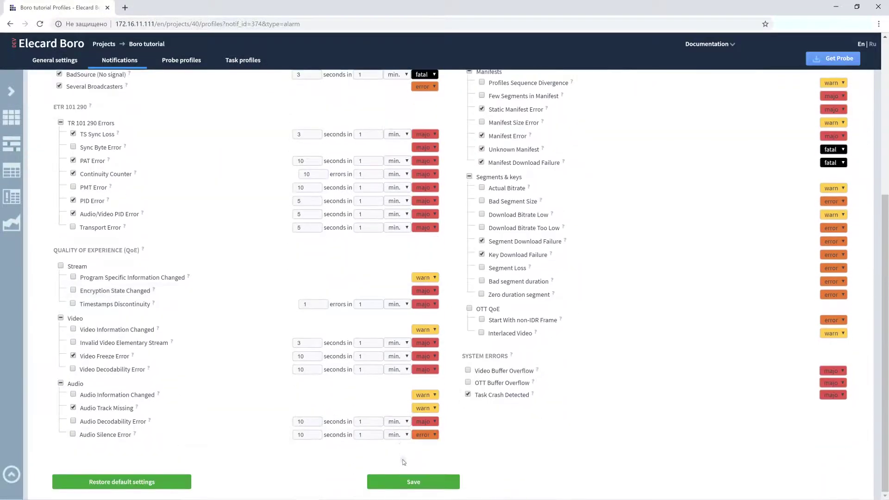
click(404, 482)
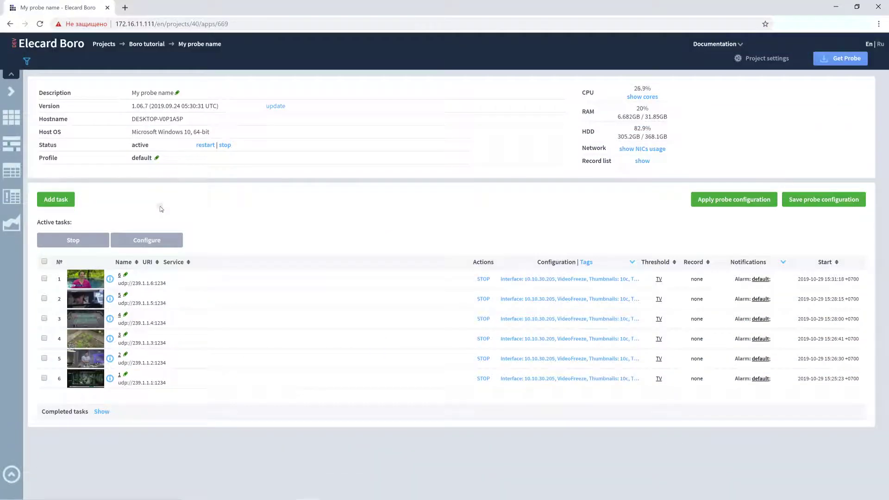
click(71, 198)
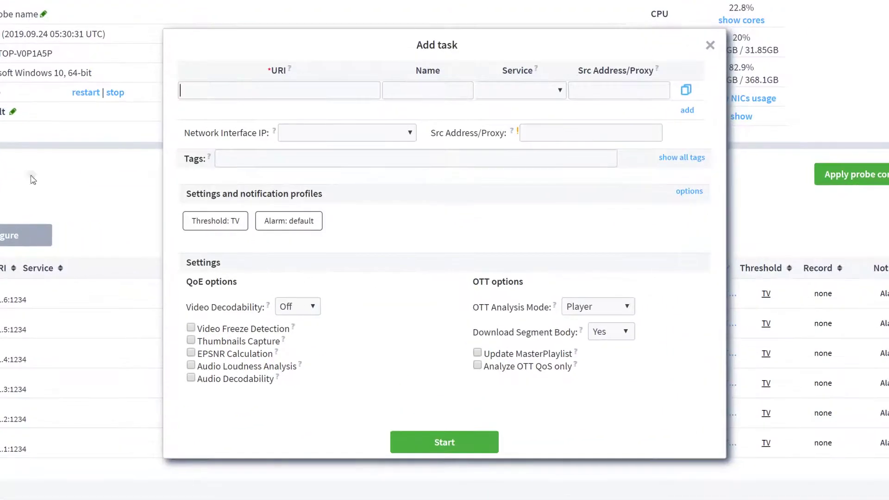
key(ctrl+v)
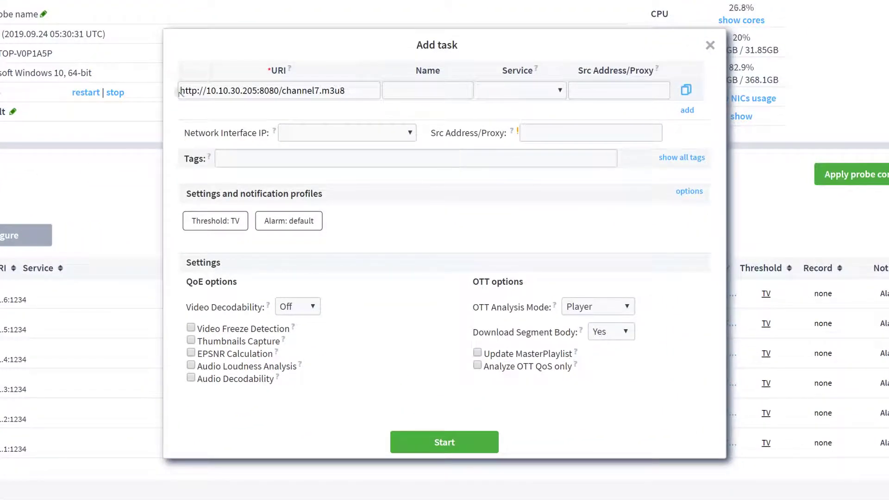
key(Tab)
text(HLS)
click(401, 133)
click(402, 159)
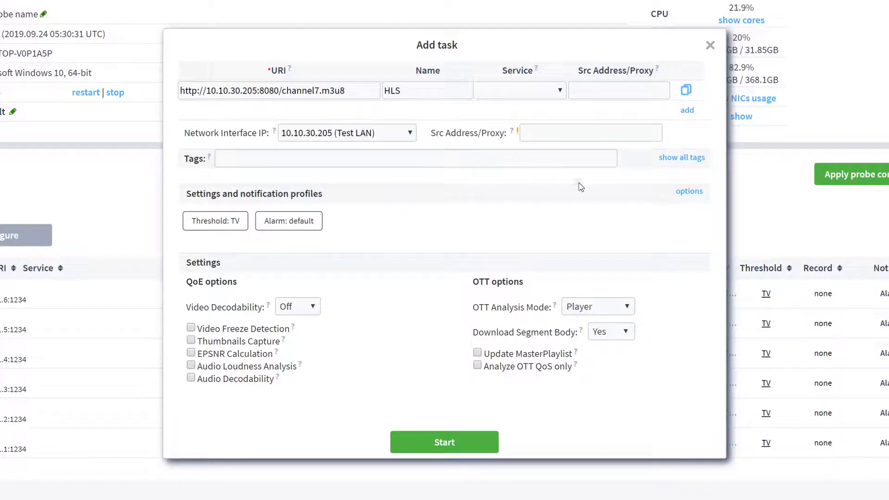
Step: Assign the OTT_copy threshold profile and the profile 1 alarm profile to the new task
click(681, 191)
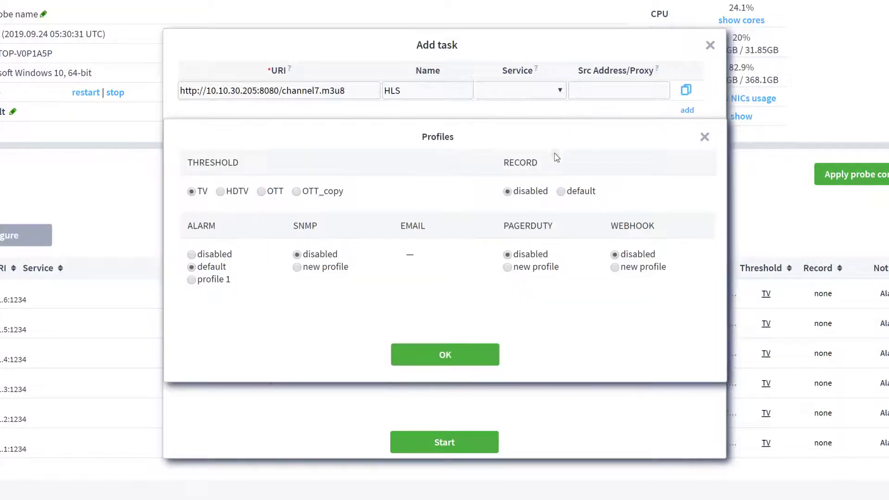
click(297, 192)
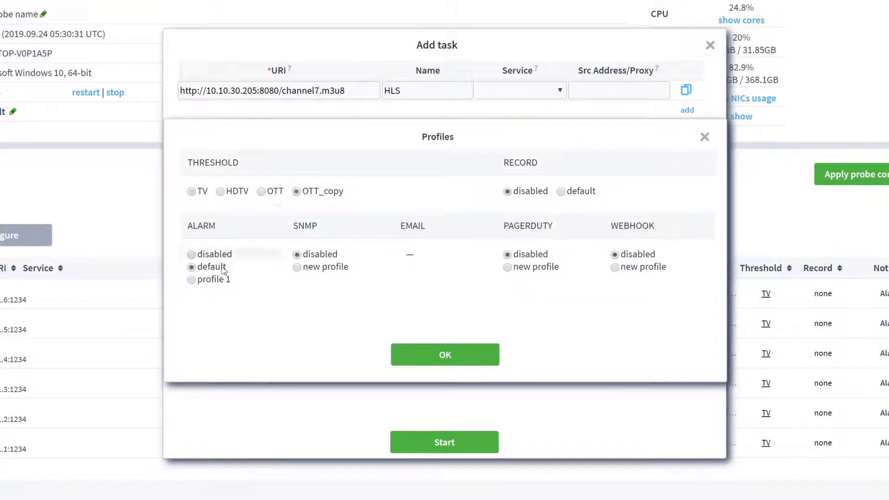
click(192, 280)
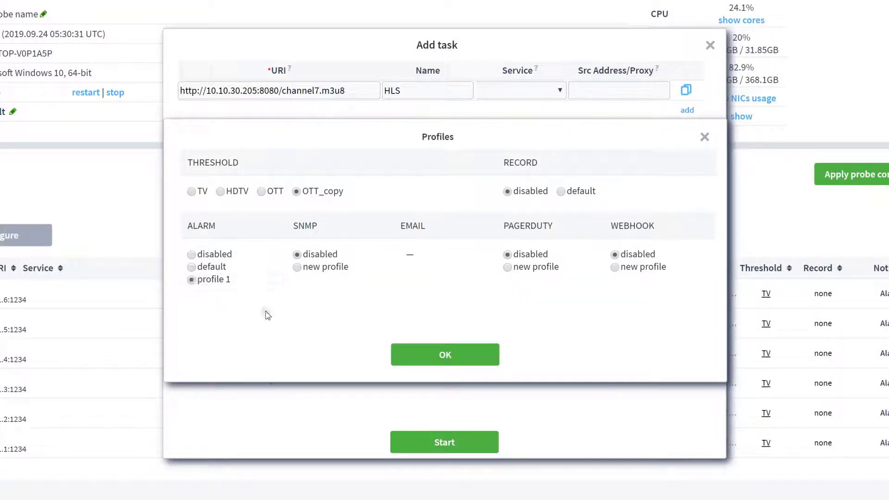
click(397, 358)
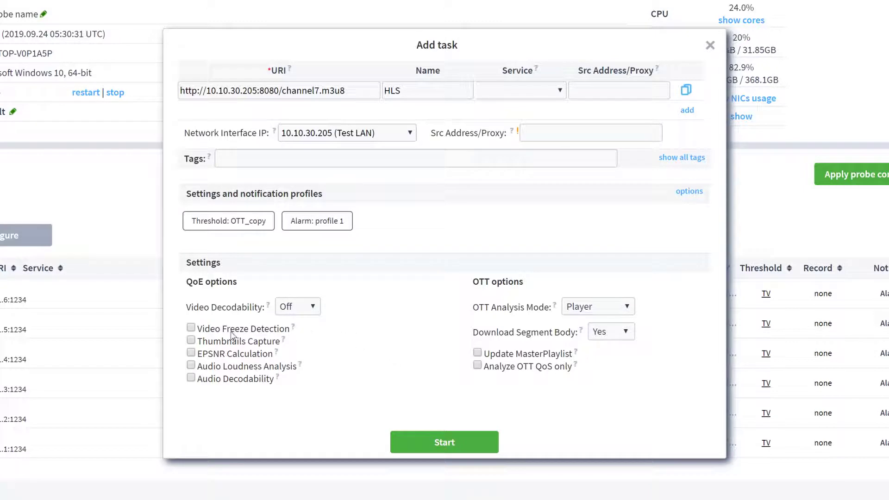
Step: Enable Video Freeze Detection, Thumbnails Capture and Audio Decodability for the HLS task, and launch it
click(191, 329)
click(191, 341)
click(191, 416)
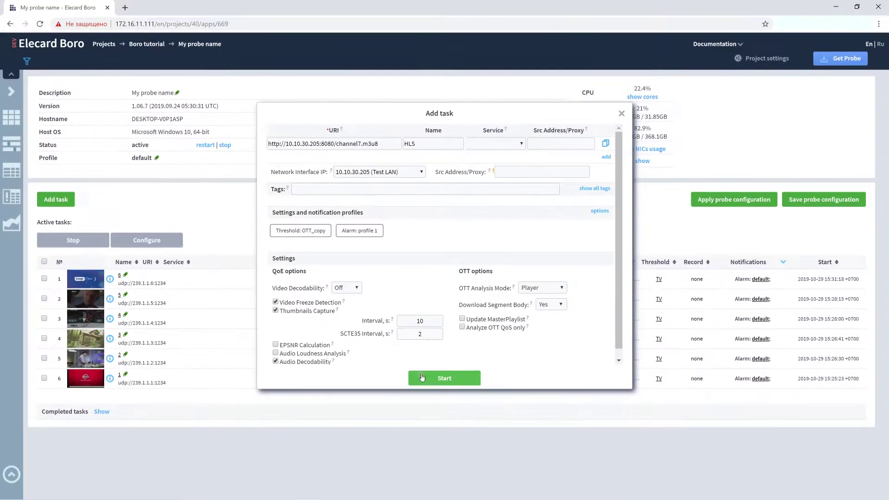
click(411, 440)
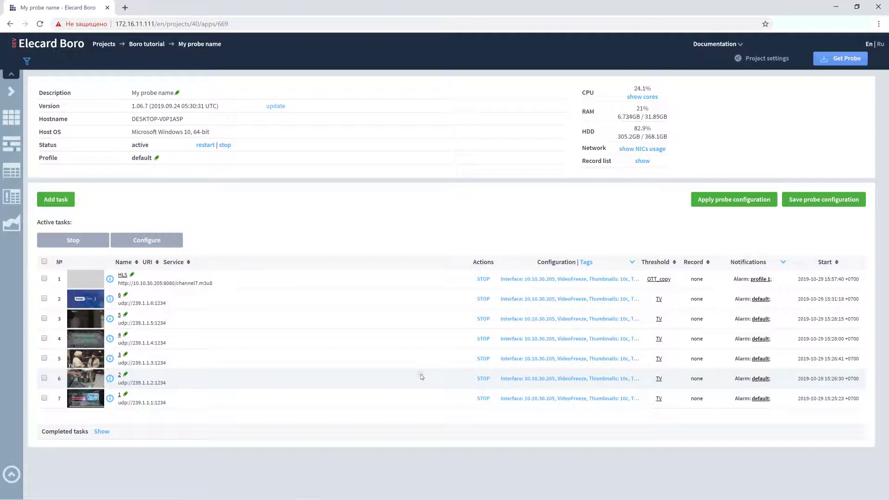
Step: Open the configuration of the running HLS task and view its settings and notification profile options
click(45, 278)
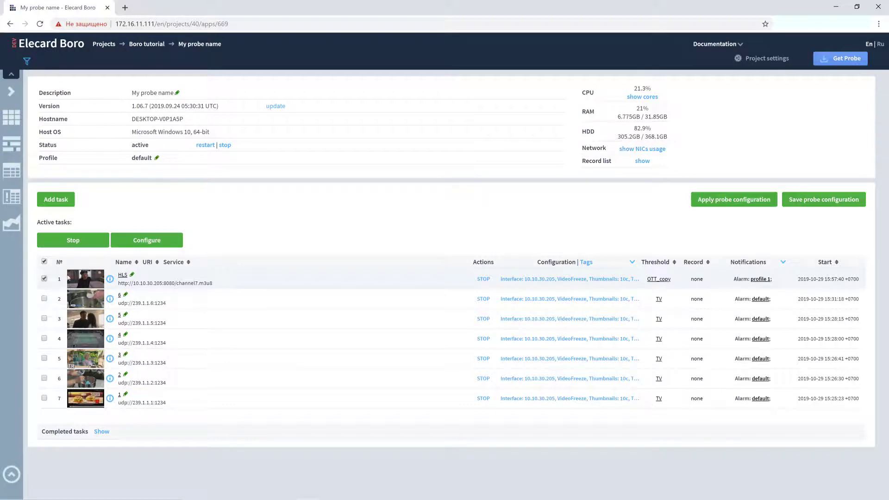
click(126, 240)
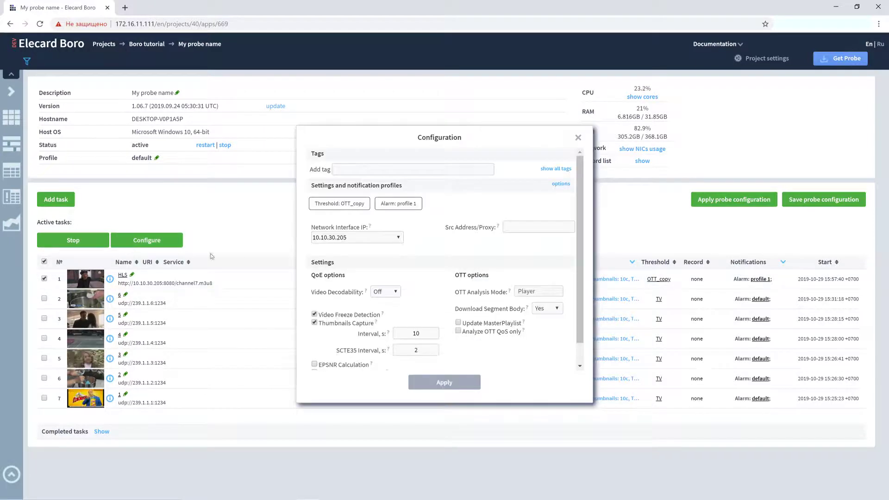
click(557, 184)
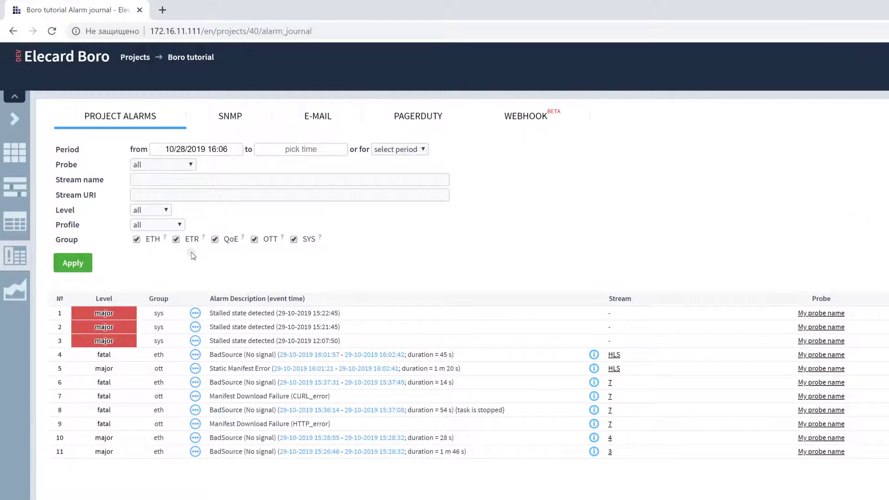
Step: Filter the project alarm journal to exclude the ETH group
mouse_move(195, 242)
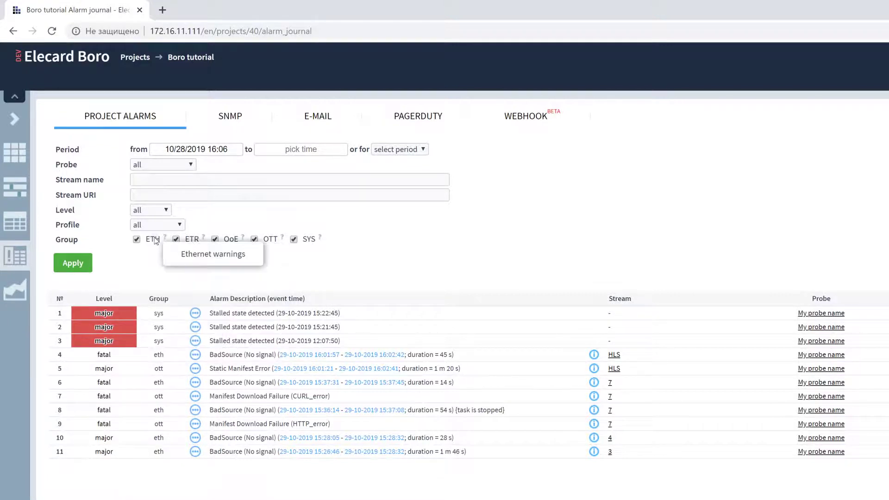
mouse_move(153, 241)
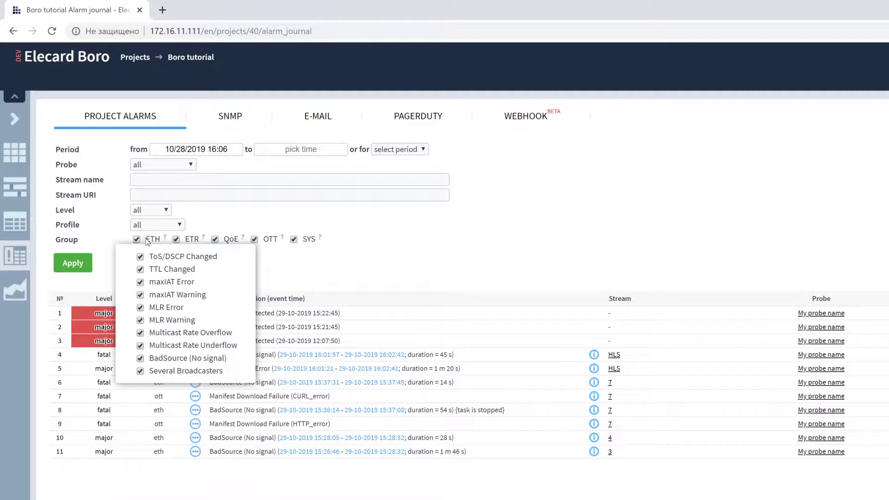
click(136, 239)
click(86, 263)
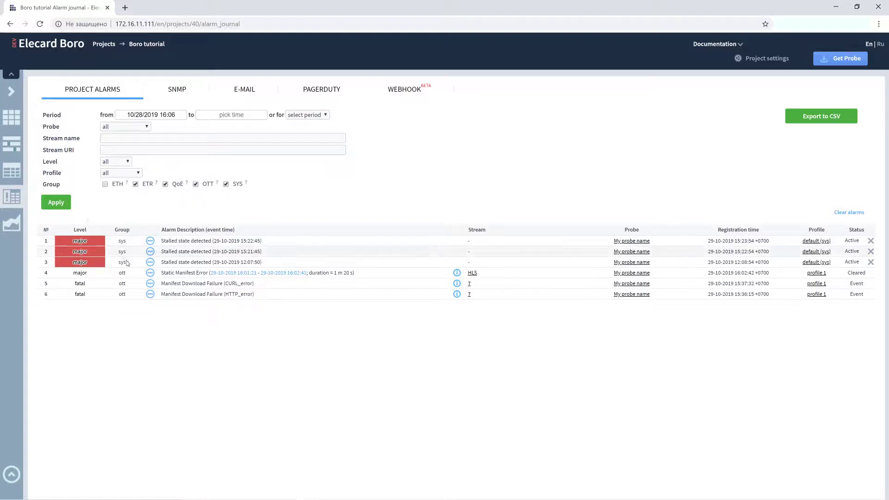
Step: Examine the details of both Manifest Download Failure alarms and open the event time of the Static Manifest Error
click(150, 295)
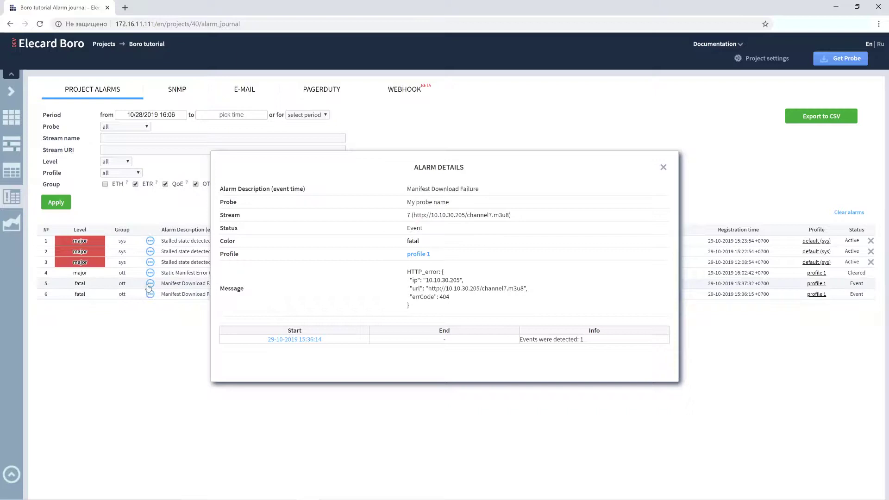
click(150, 283)
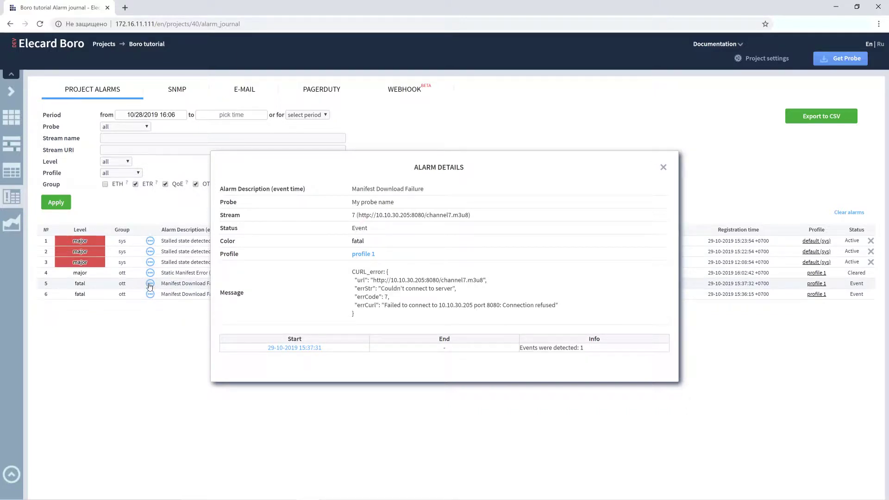
click(662, 170)
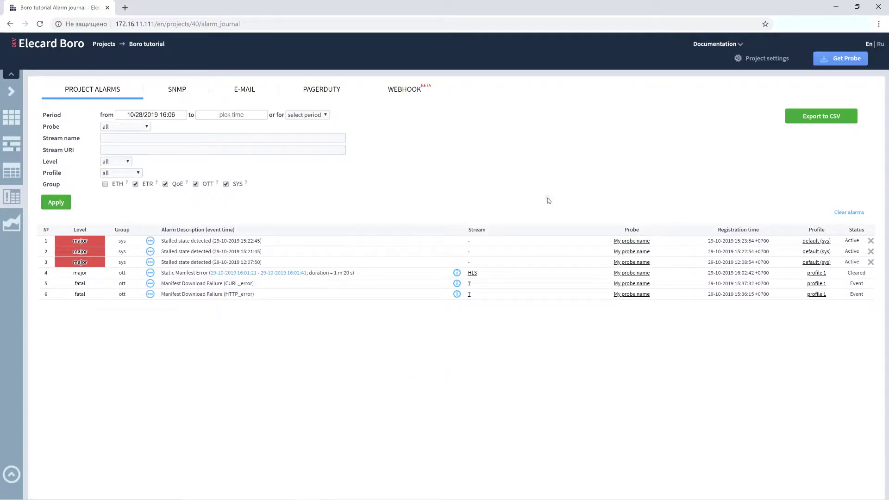
click(248, 273)
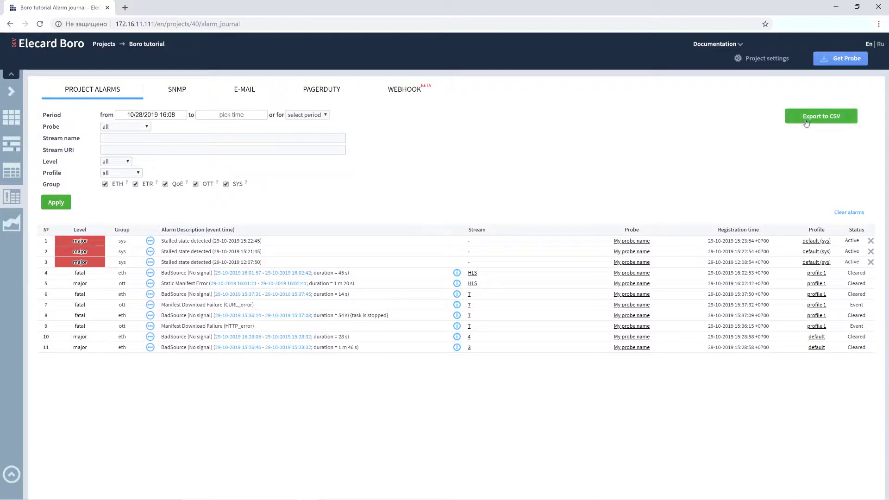
Step: Export and save the alarm report for all groups, and send the event report to the first listed email recipient
click(806, 117)
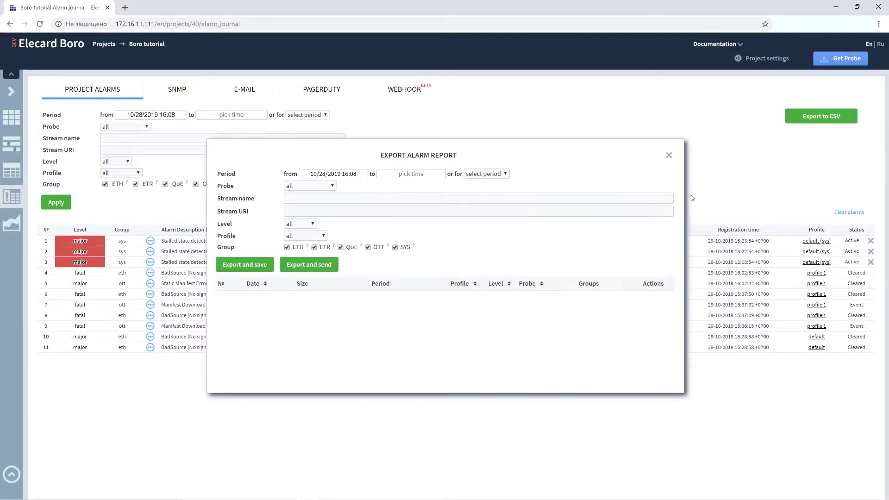
click(260, 263)
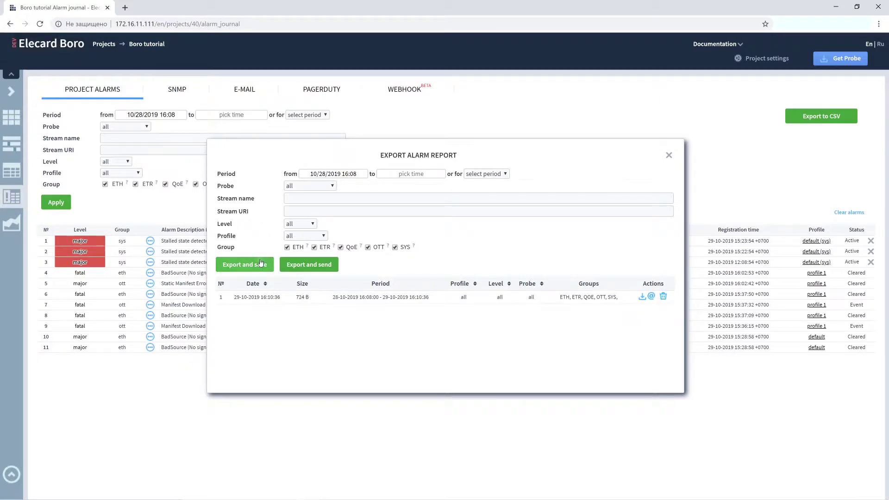
click(288, 265)
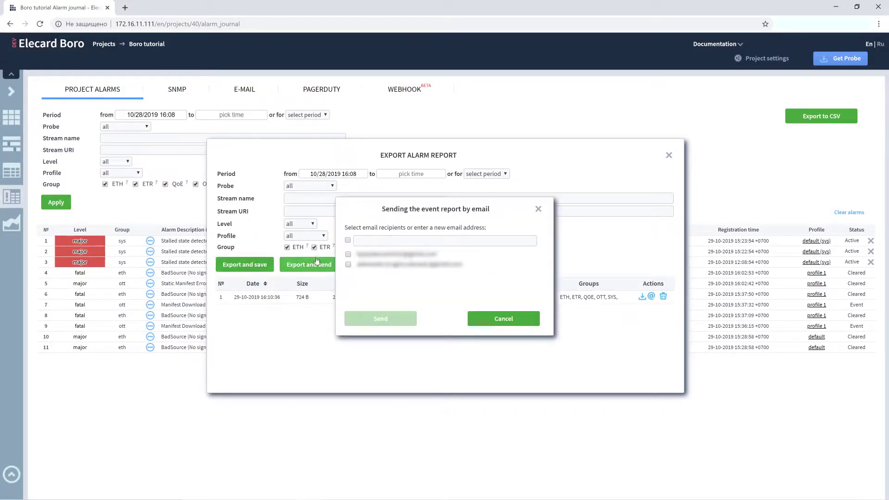
click(348, 254)
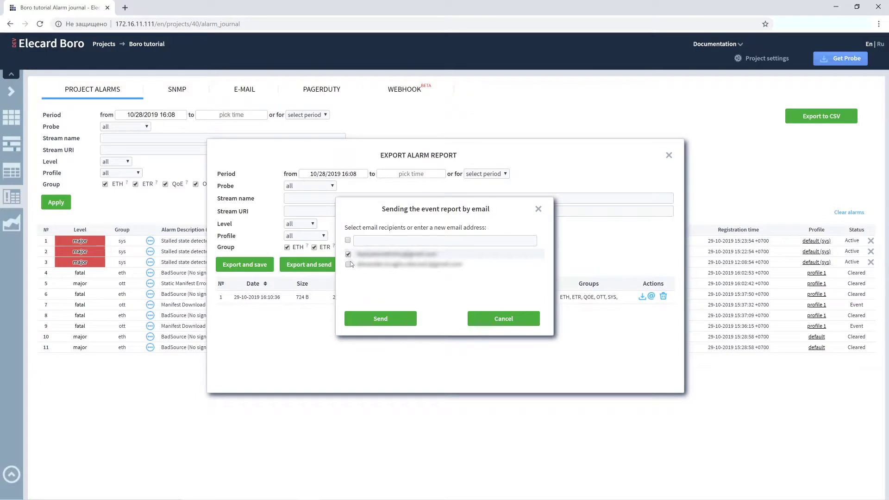
click(366, 320)
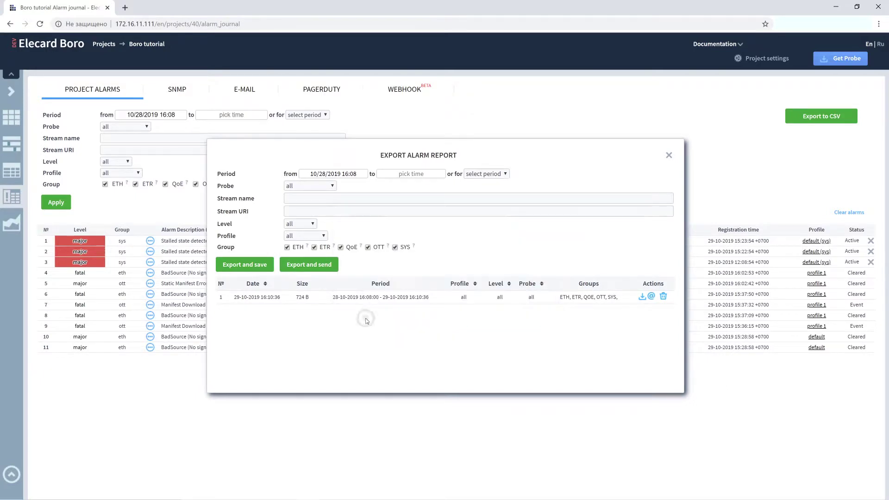